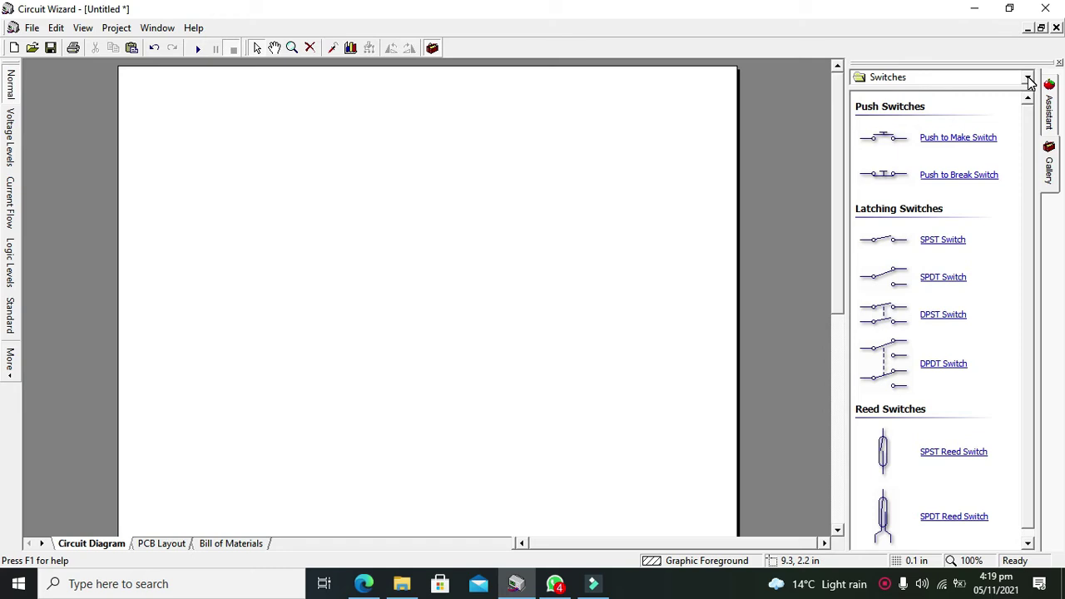
Place a push-to-make switch SW1 from the Switches gallery onto the diagram
click(1030, 81)
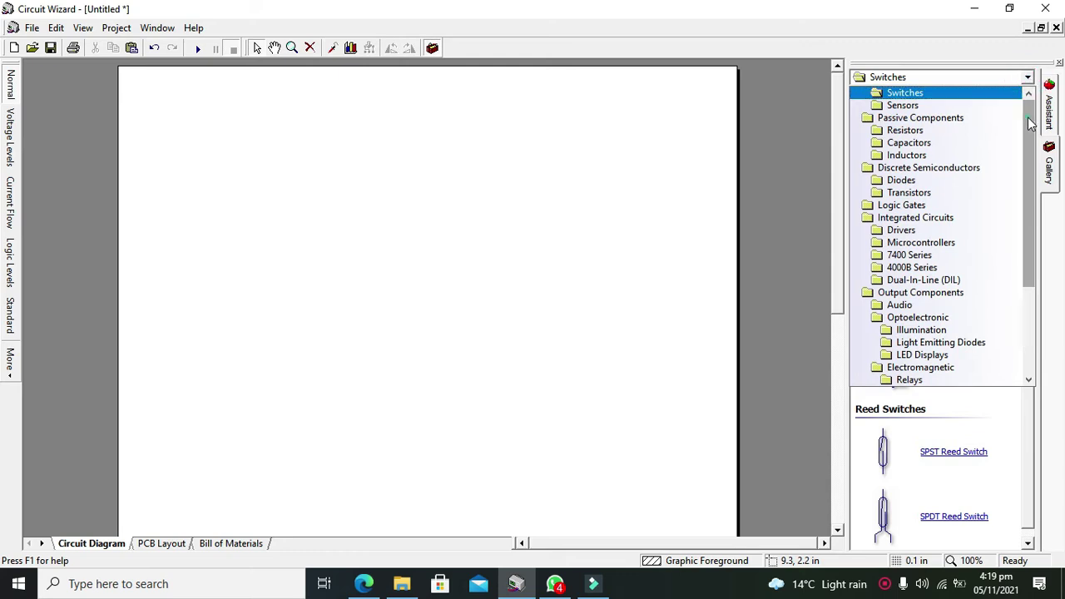
scroll(1029, 123, up, 3)
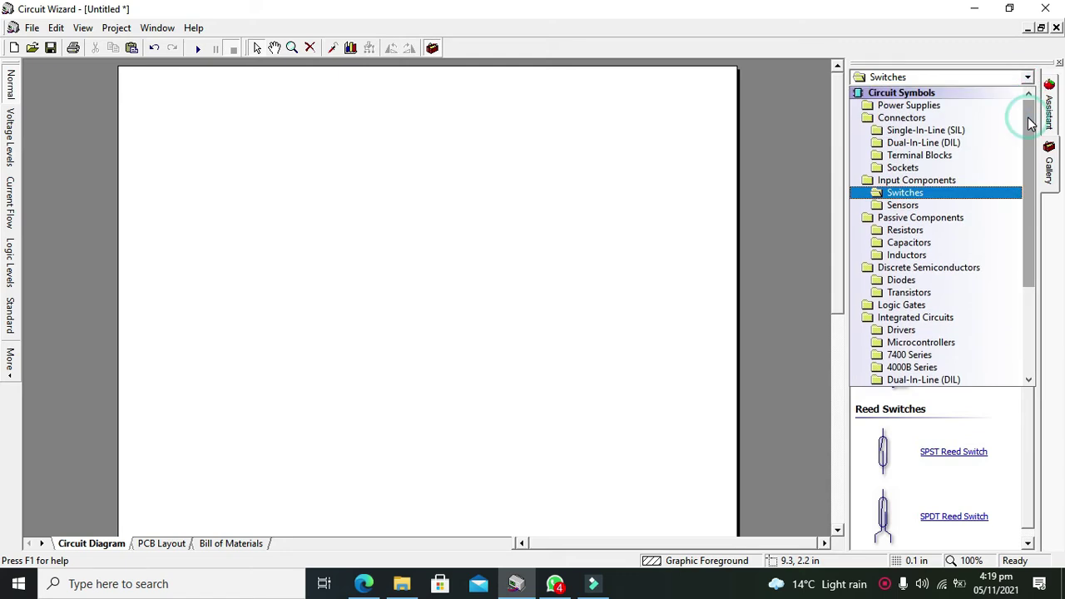
click(913, 193)
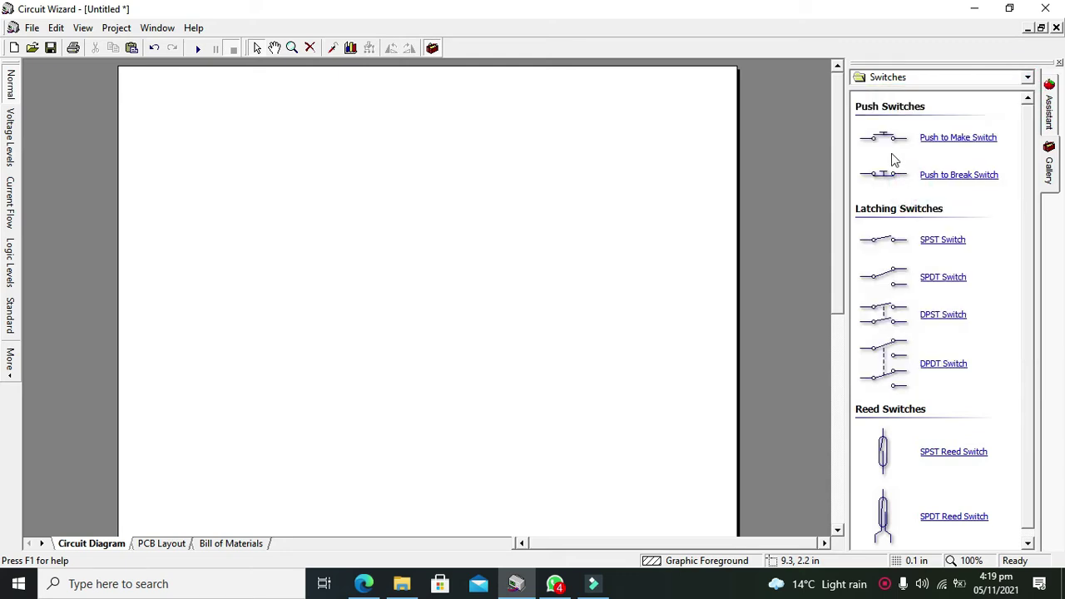
drag(925, 148, 369, 258)
click(438, 247)
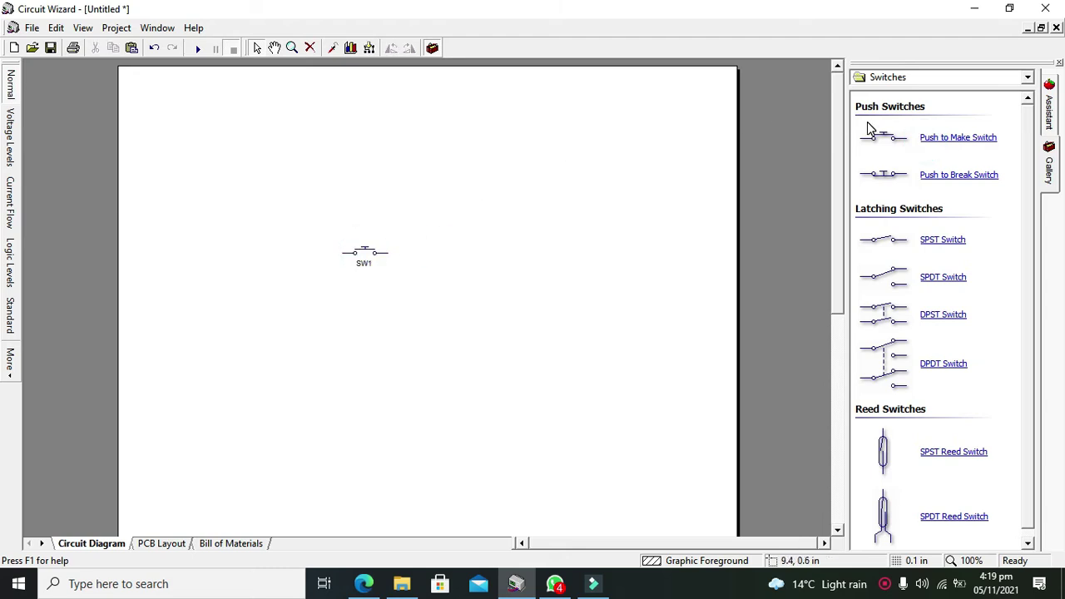
Add a 9V battery B1 from Power Supplies to the left of SW1
click(951, 78)
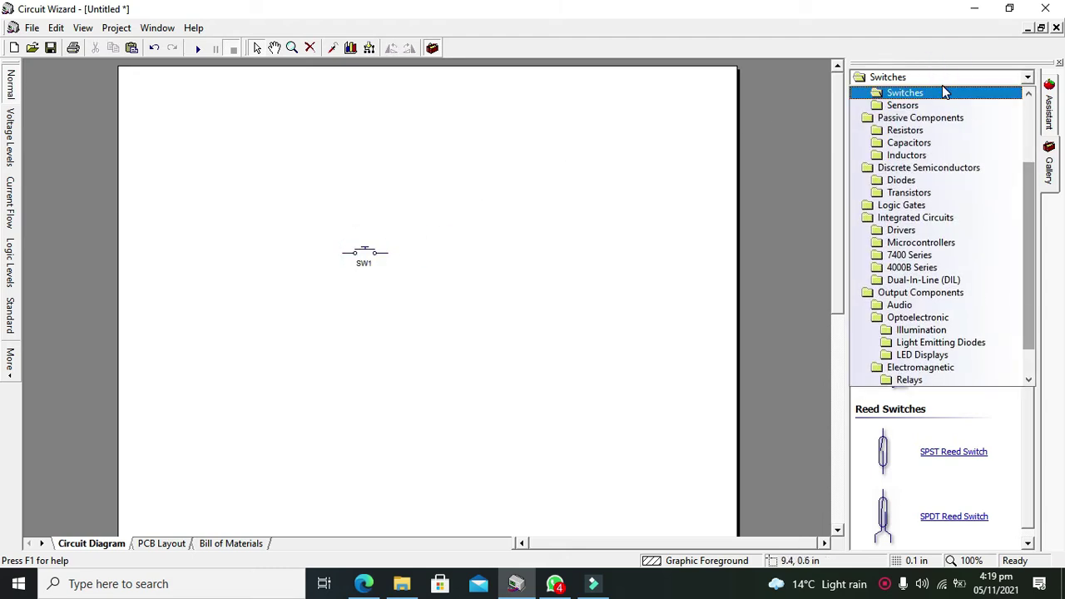
scroll(1035, 123, up, 3)
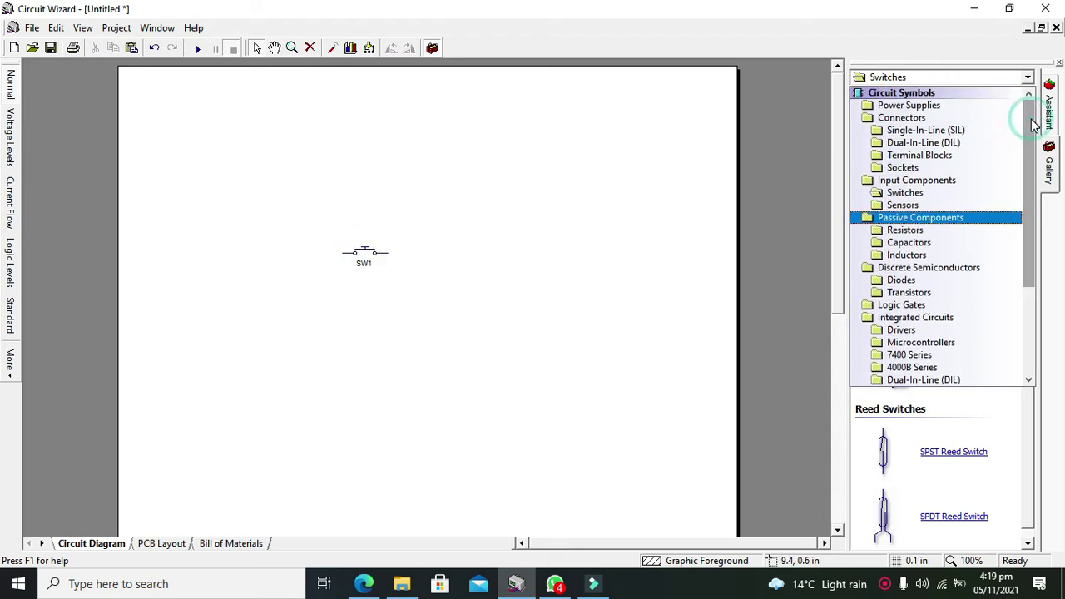
click(943, 108)
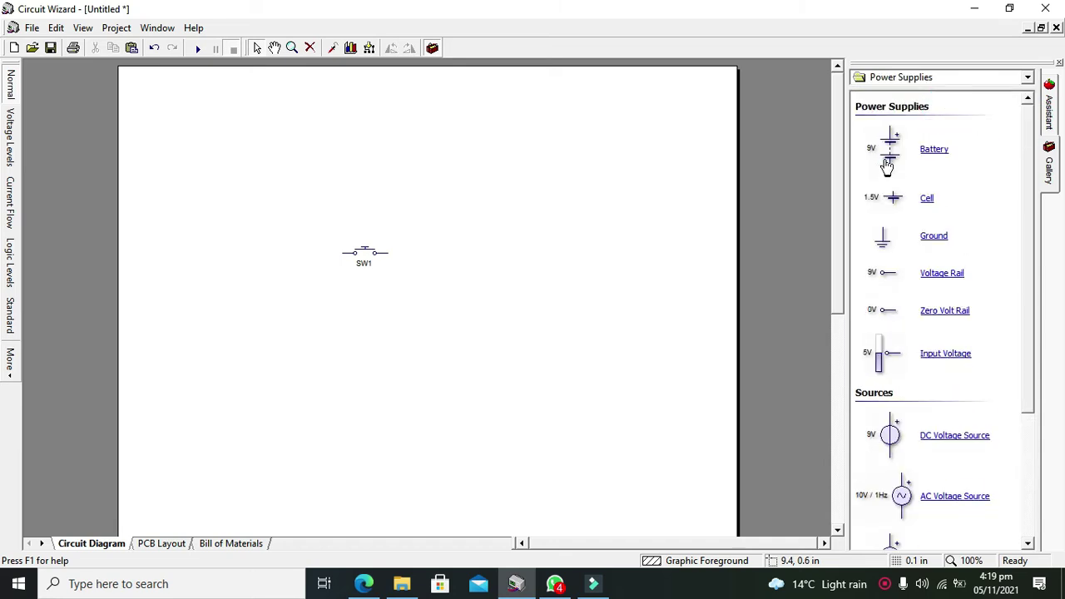
drag(887, 164, 281, 310)
click(371, 298)
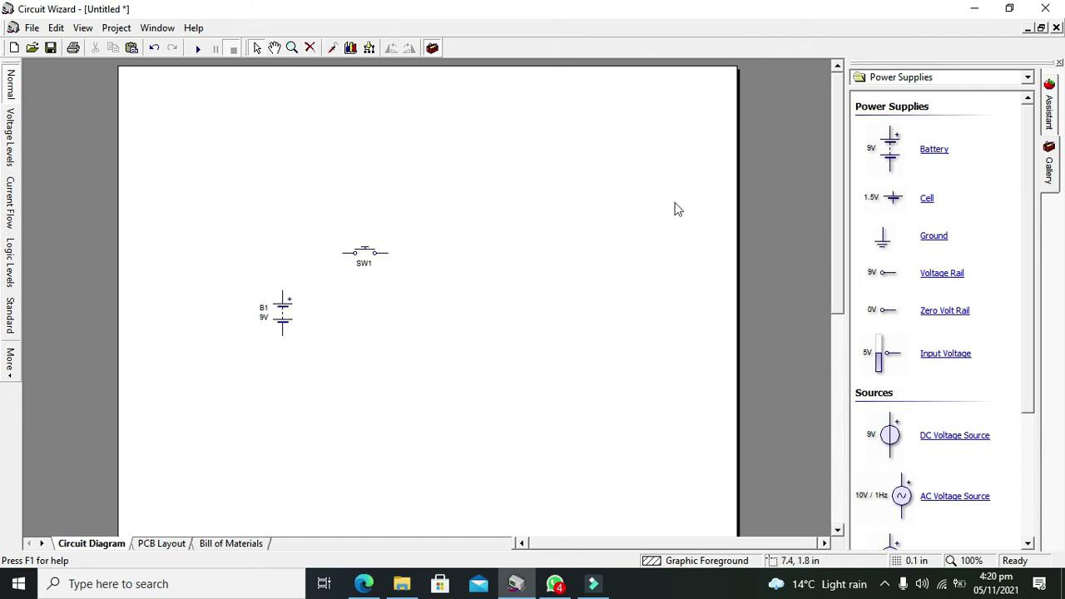
Place DC motor MT1 from Output Components > Electromagnetic, right of the battery and below SW1
scroll(1032, 179, down, 1)
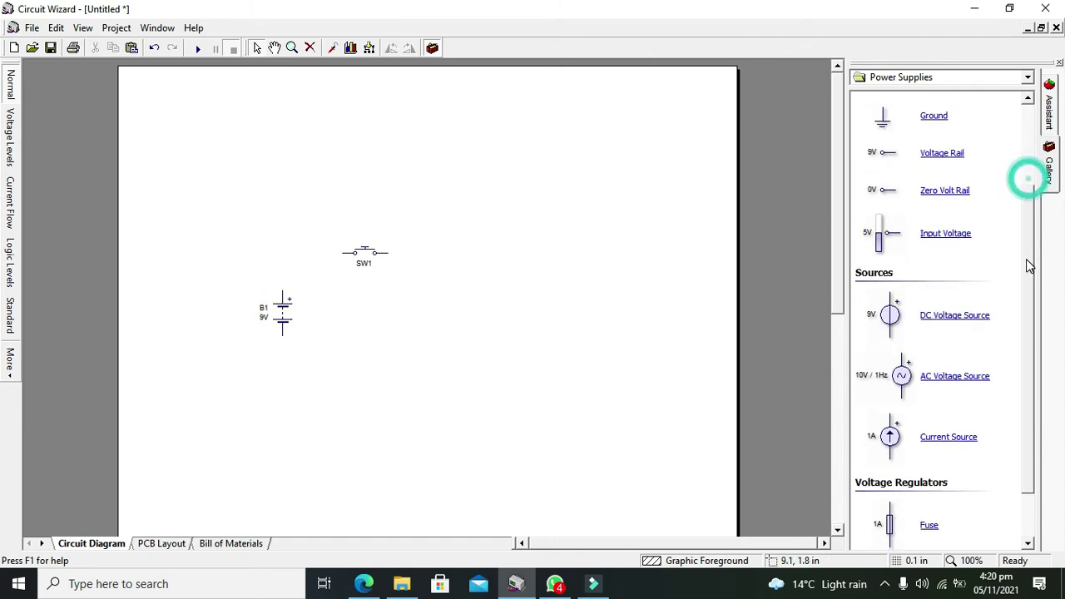
scroll(1032, 179, up, 1)
click(982, 76)
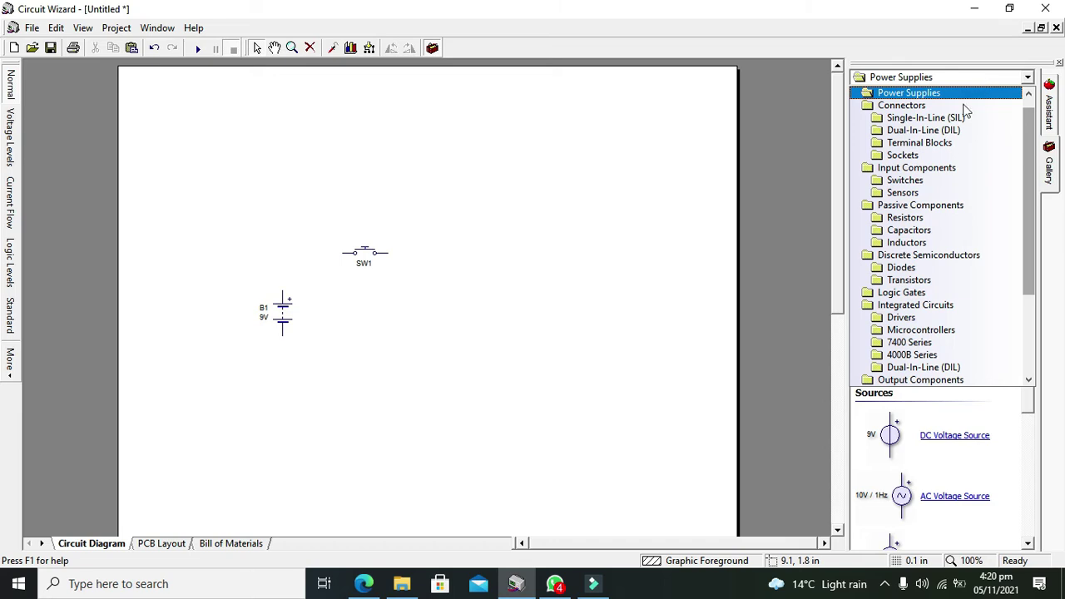
click(930, 205)
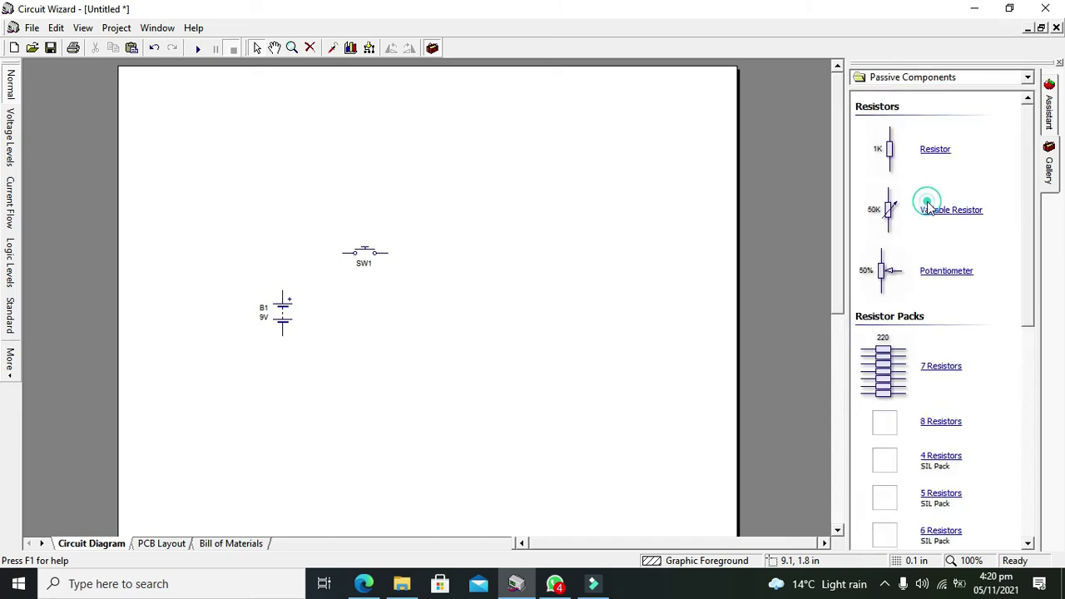
click(932, 77)
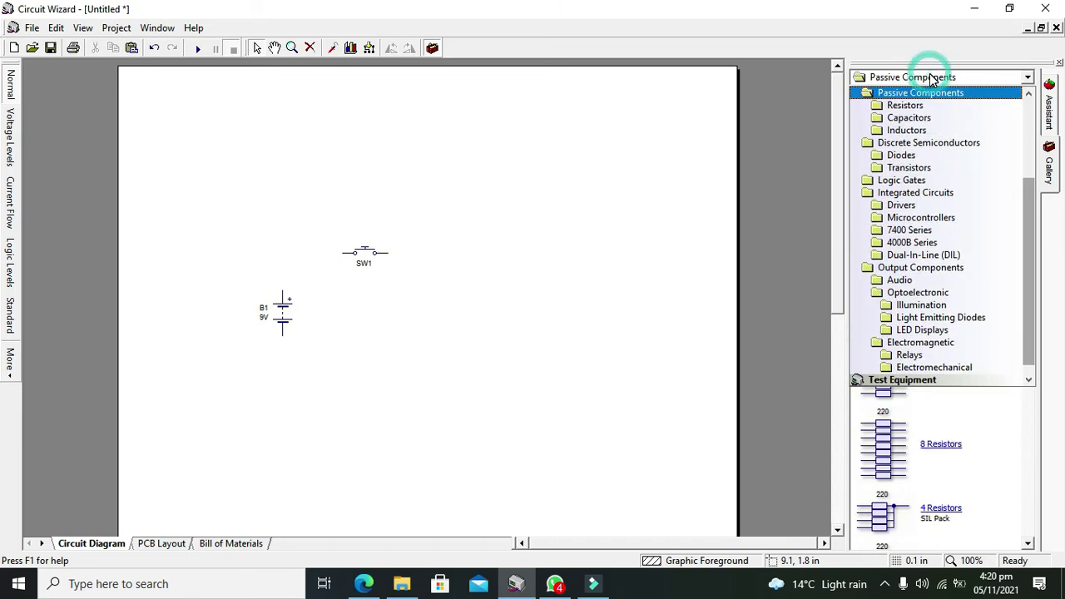
click(913, 343)
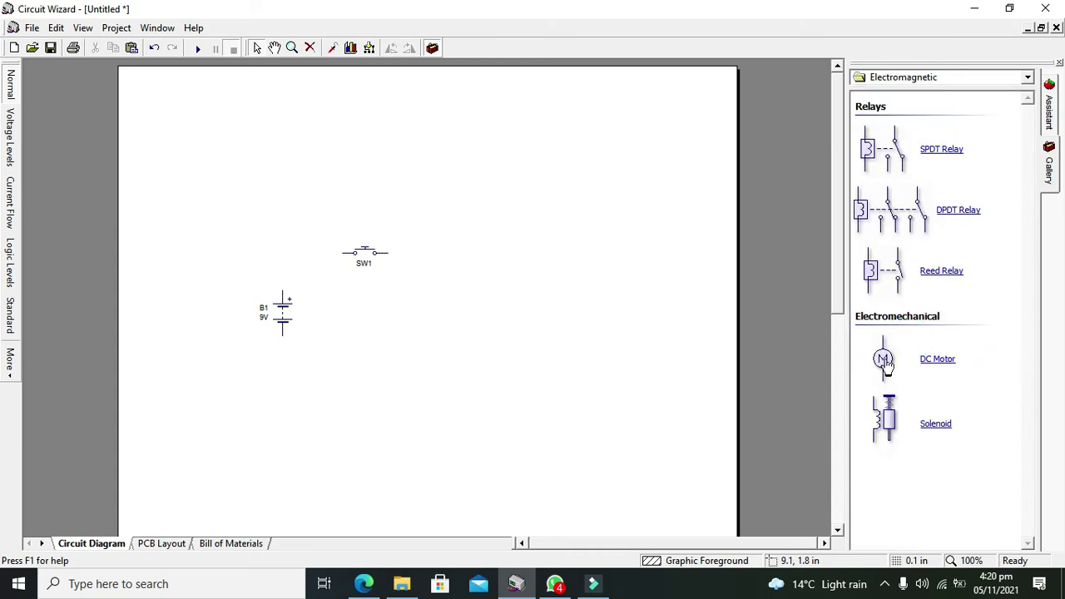
drag(889, 363, 485, 302)
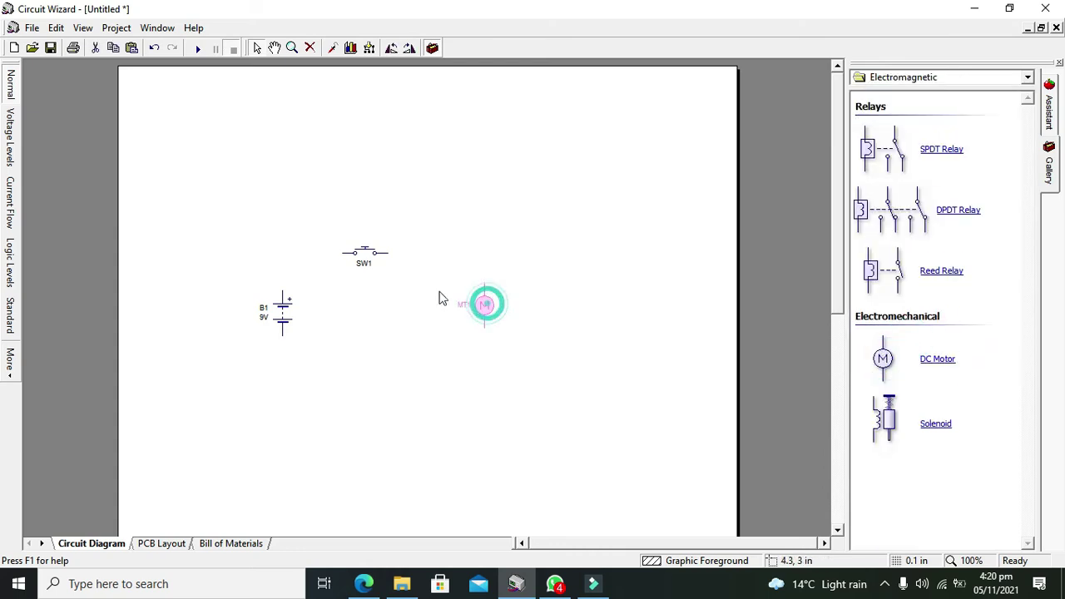
click(435, 290)
Wire the motor's top pin to SW1's right pin and the battery's top pin to SW1's left pin
click(483, 284)
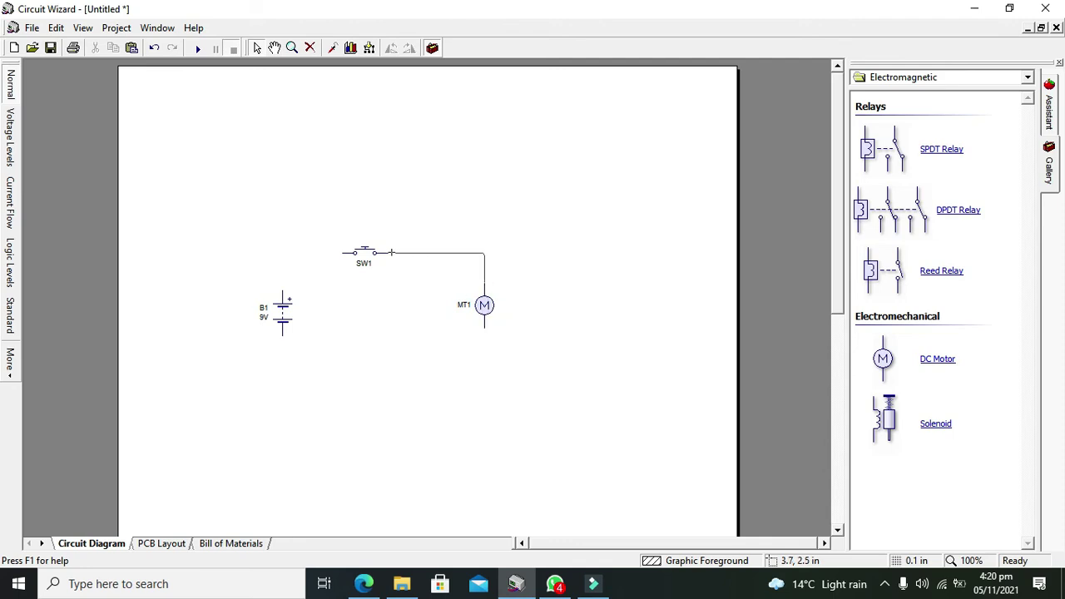
click(390, 252)
click(427, 285)
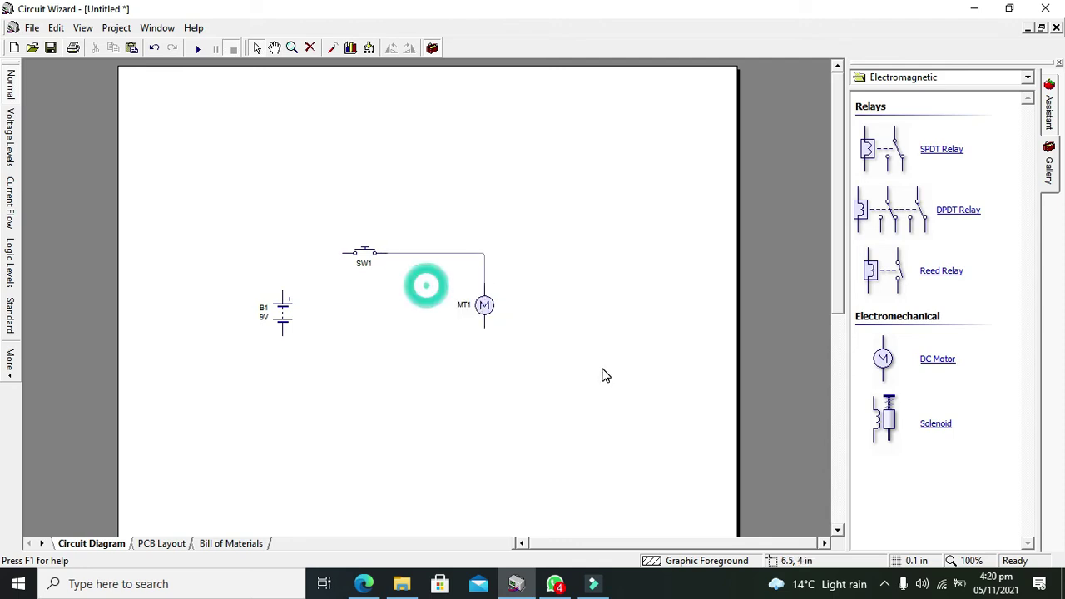
click(282, 290)
click(342, 253)
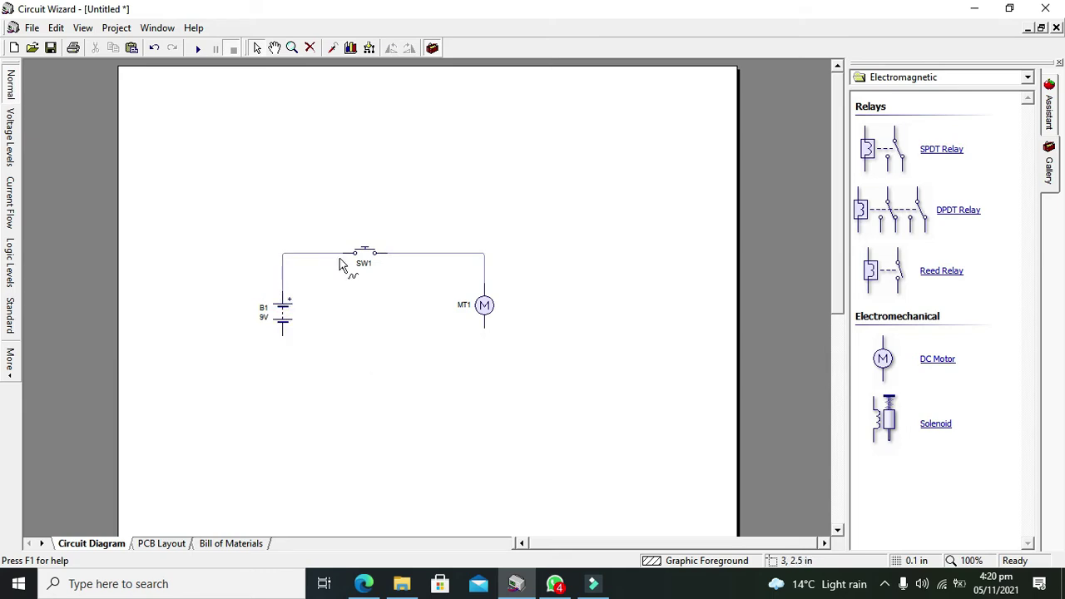
click(339, 282)
click(369, 255)
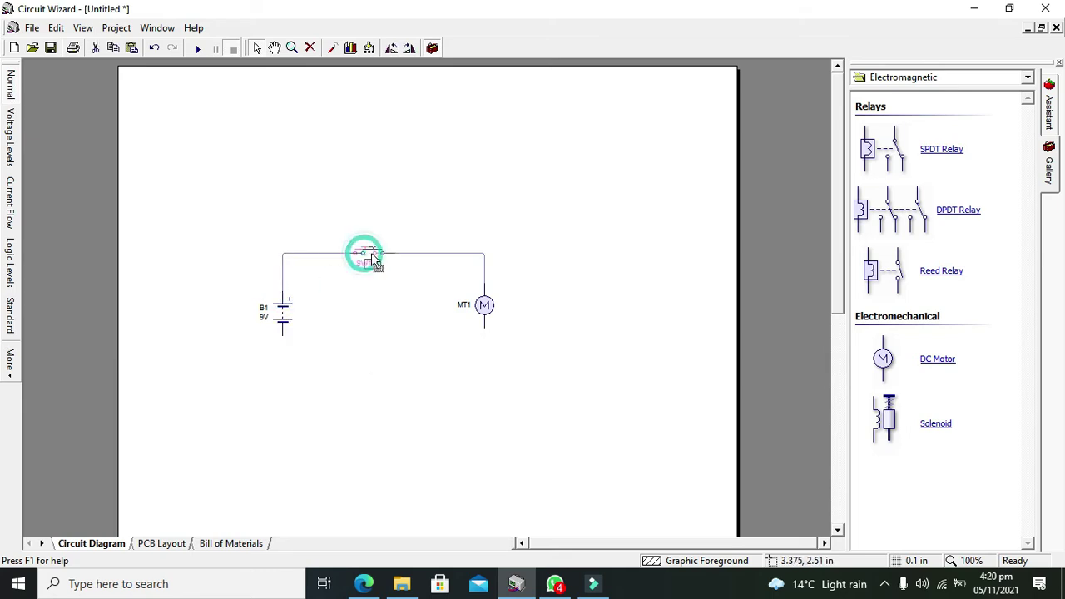
click(387, 274)
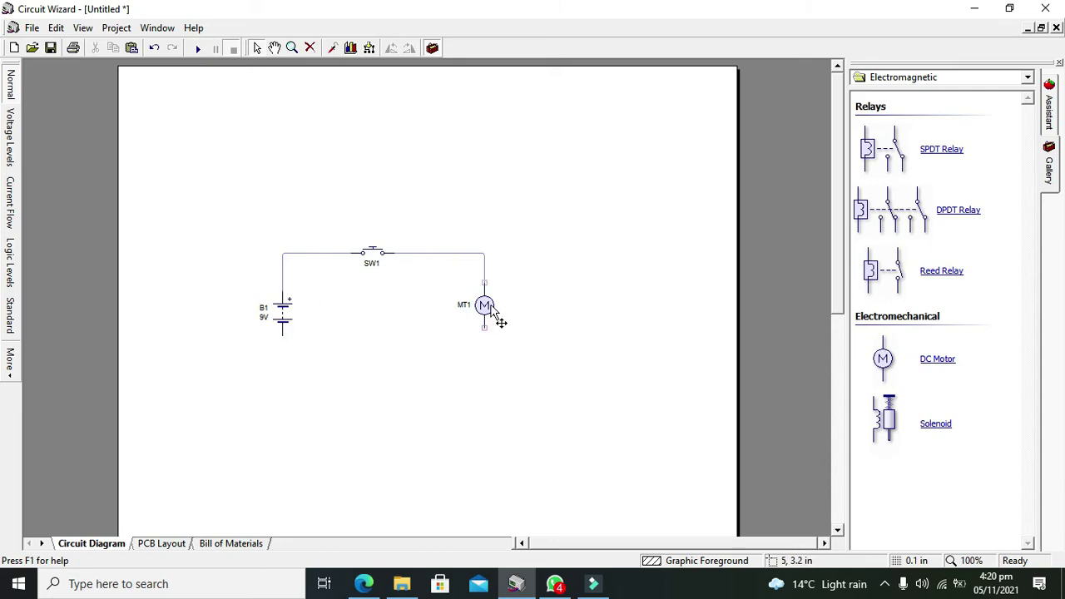
Run a bottom wire from the motor's lower pin to the battery's negative pin and lower it
click(485, 330)
drag(486, 340, 363, 352)
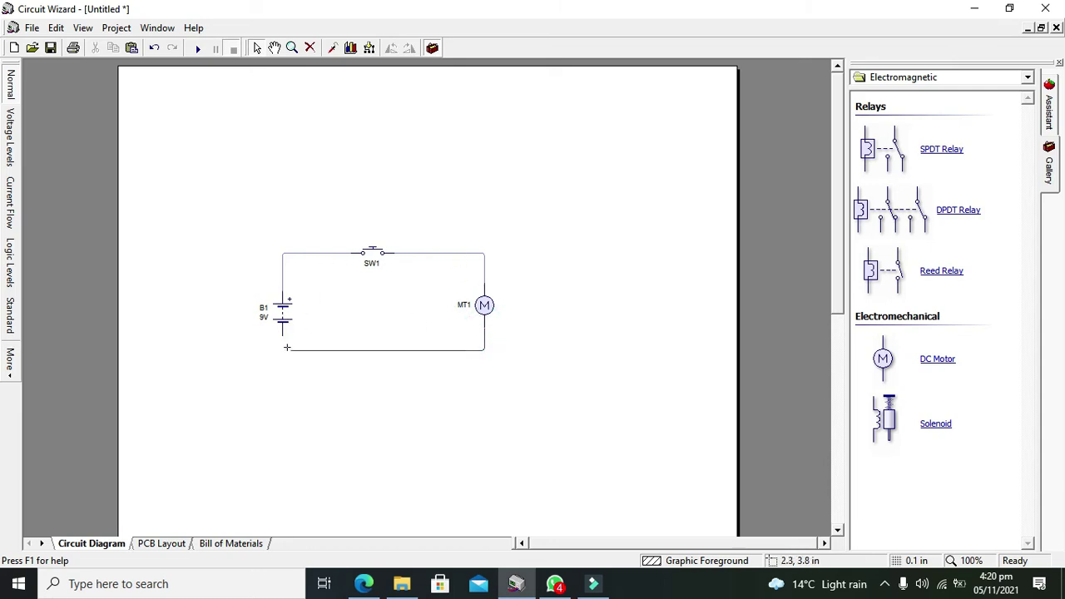
drag(288, 348, 281, 345)
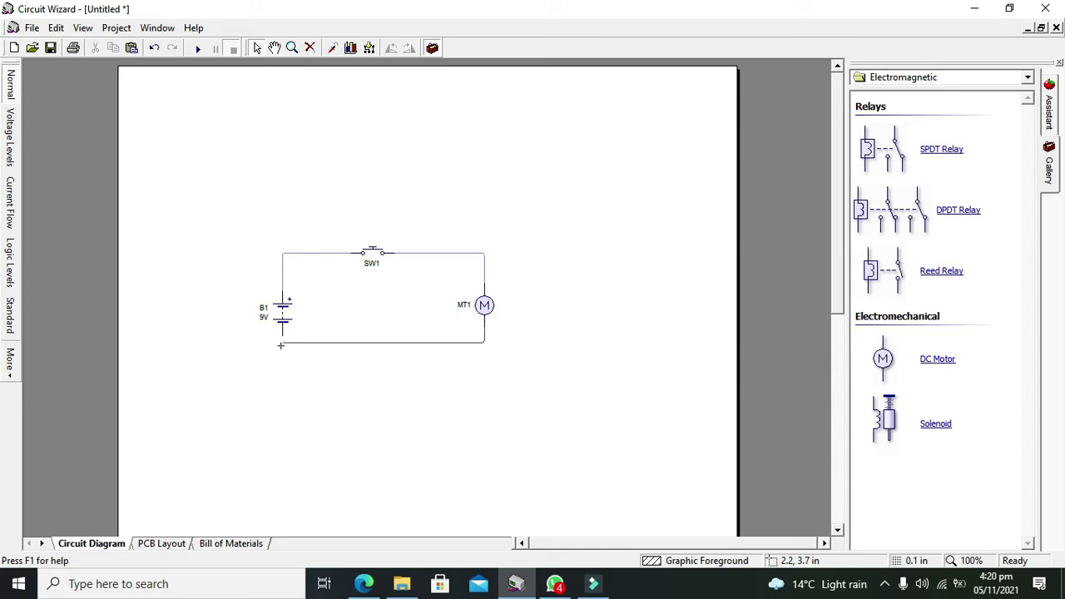
click(324, 341)
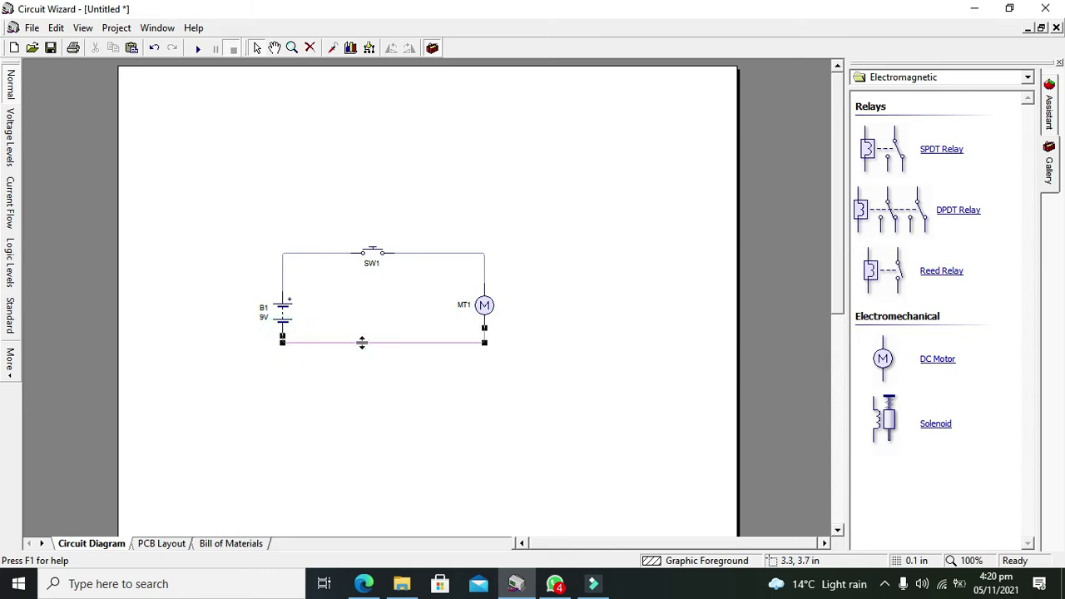
drag(361, 342, 396, 365)
click(396, 423)
click(395, 358)
click(423, 395)
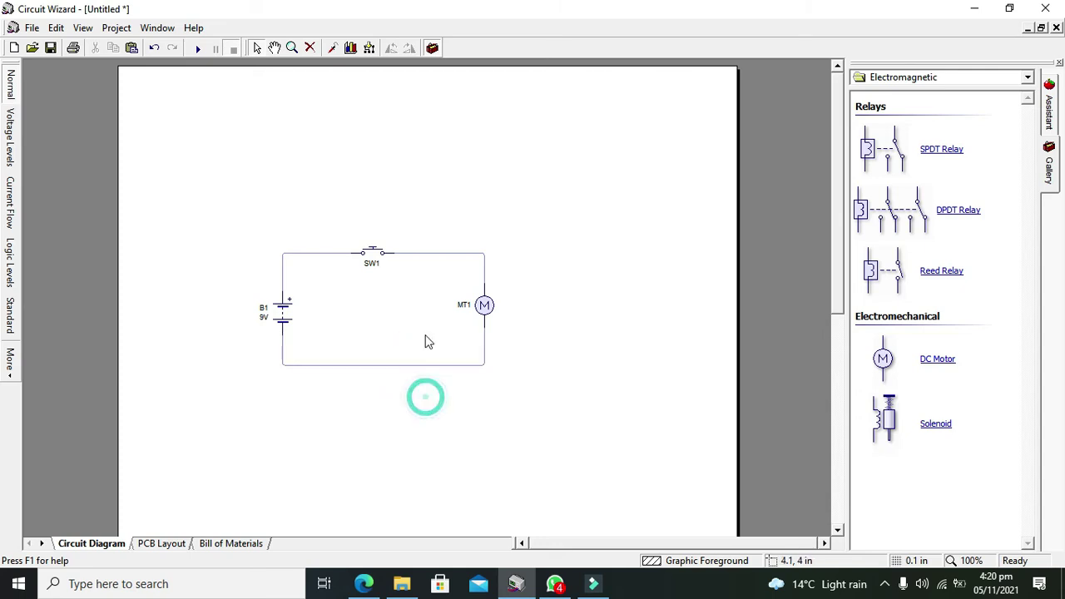
Place a Ground symbol from Power Supplies below the circuit, wired to the bottom wire's middle
click(998, 81)
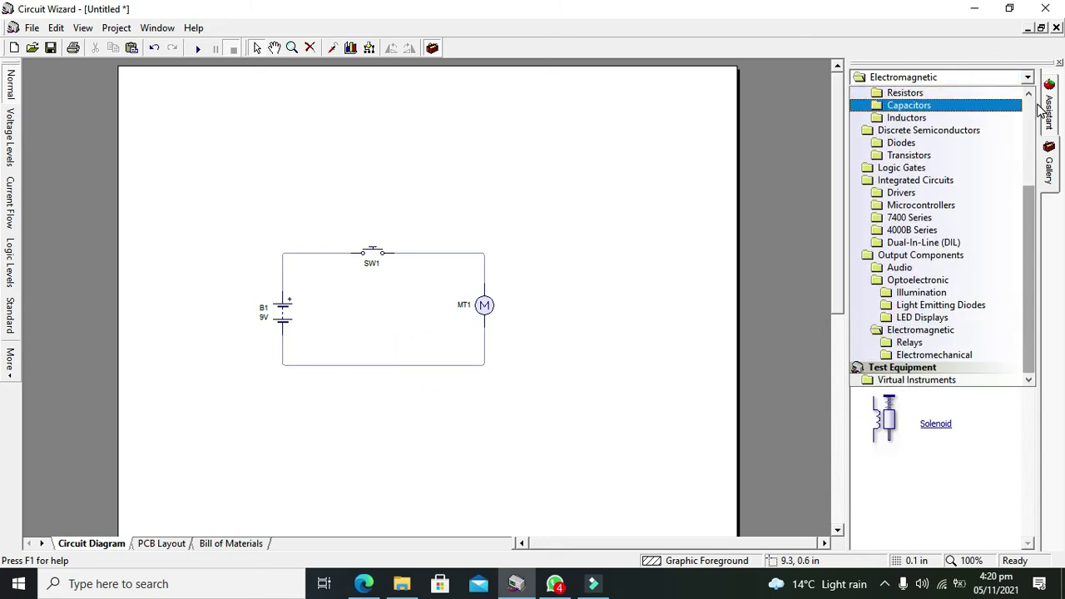
click(1026, 100)
click(1026, 78)
scroll(1019, 98, up, 12)
click(1002, 105)
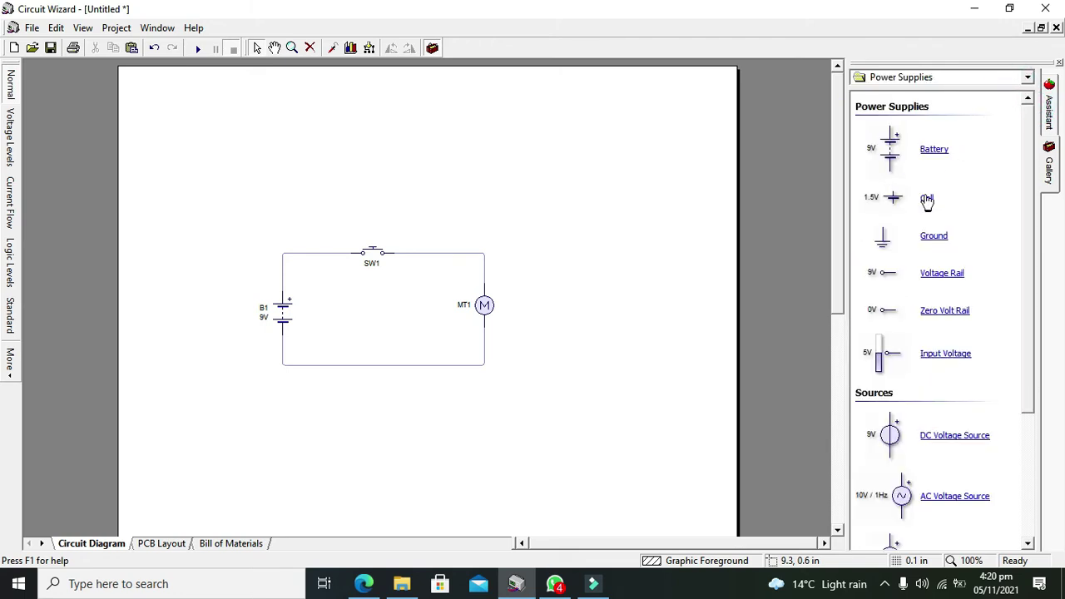
mouse_move(891, 239)
mouse_down()
mouse_move(844, 236)
mouse_move(388, 374)
mouse_move(387, 408)
mouse_move(380, 364)
mouse_up()
click(408, 385)
click(458, 430)
Run the simulation and press push switch SW1 repeatedly to spin motor MT1
click(199, 48)
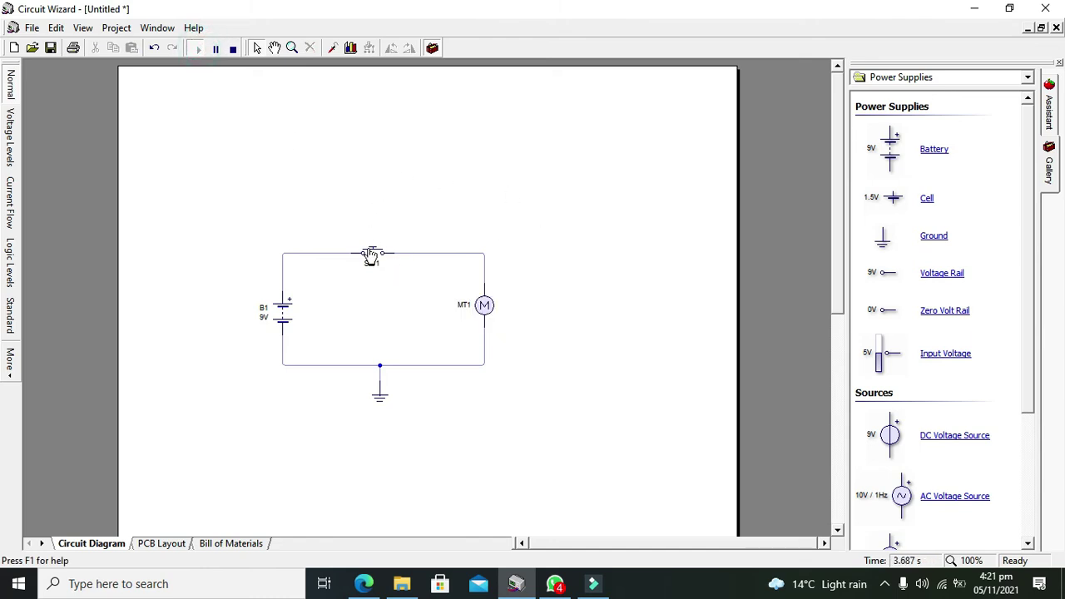
click(371, 258)
click(371, 258)
click(371, 258)
click(373, 259)
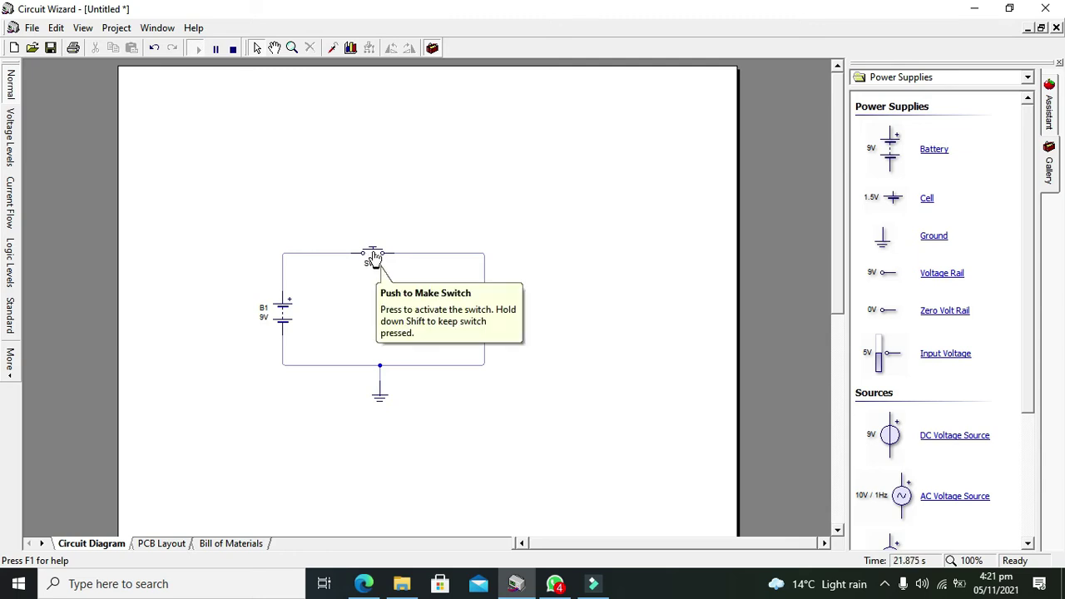
click(372, 259)
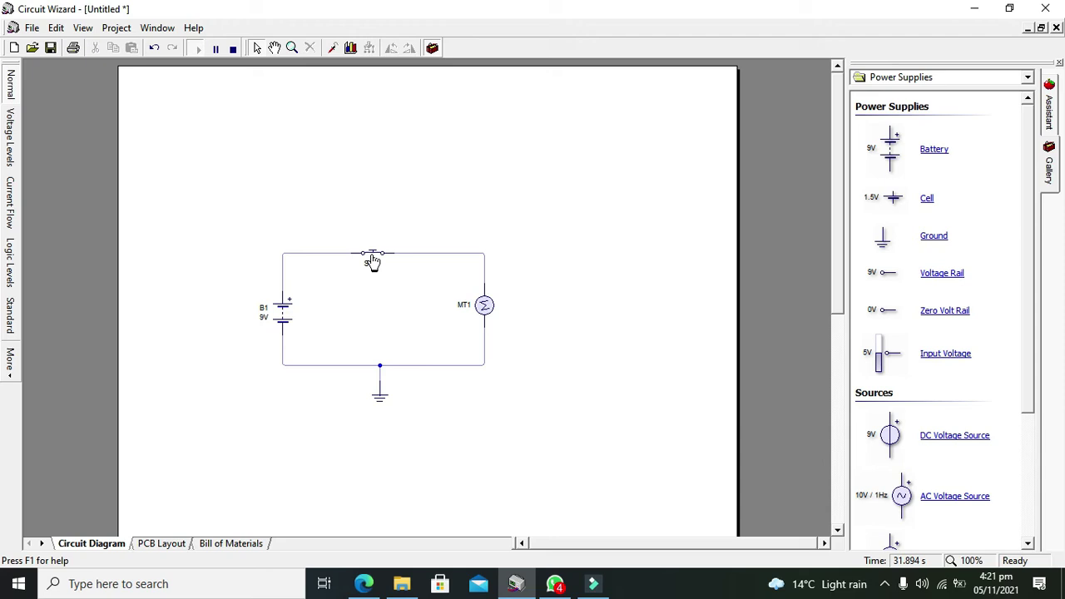
Release and re-press SW1 several more times, then open the component category list
click(372, 261)
click(372, 259)
click(374, 260)
click(374, 259)
click(374, 259)
click(375, 260)
click(342, 226)
click(987, 80)
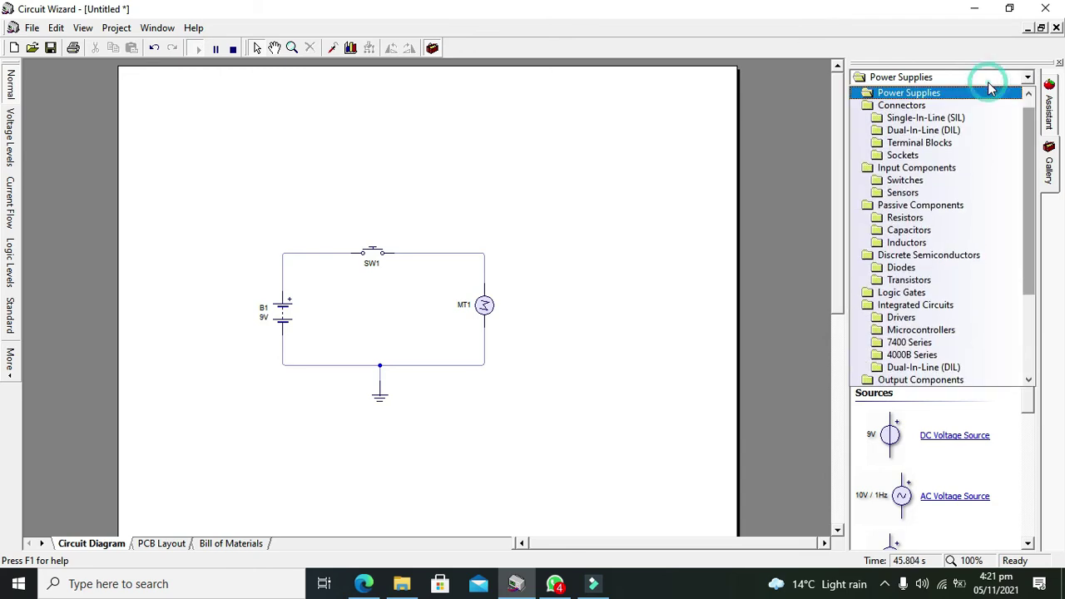
Add an SPST switch SW2, delete push switch SW1 with its wire, and move SW2 into the gap
click(927, 181)
drag(928, 241, 364, 214)
click(375, 256)
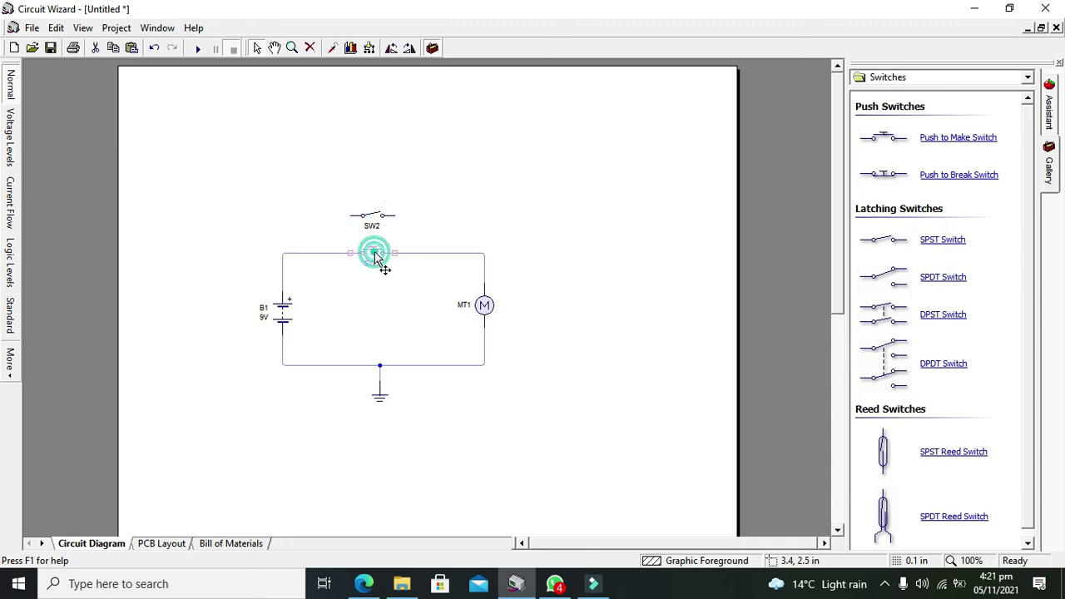
key(Delete)
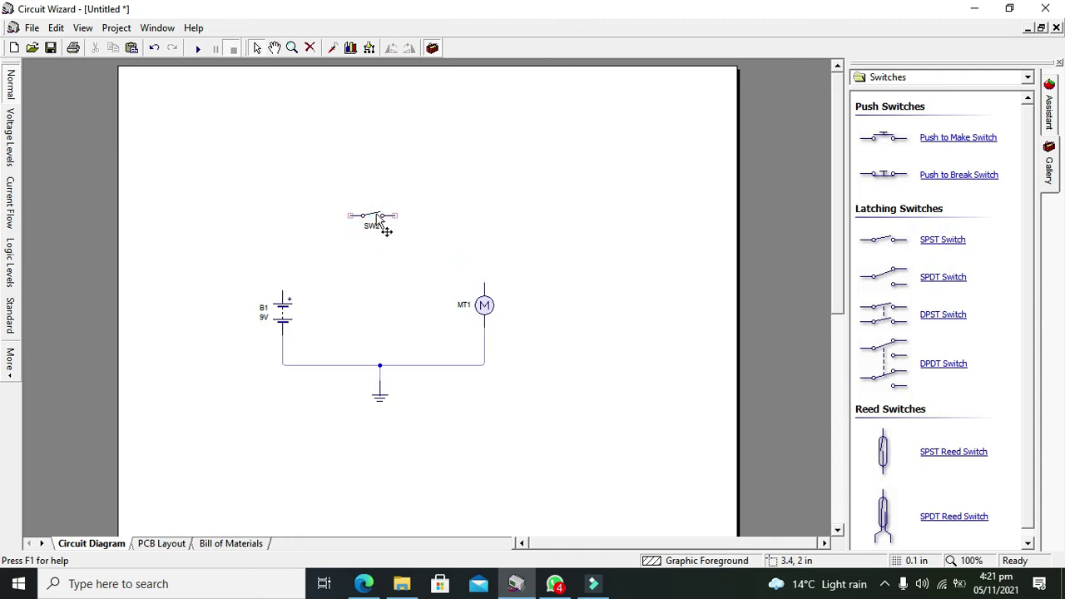
drag(376, 221, 385, 262)
Wire SW2 between the motor's top pin and the battery's top pin, then rerun the simulation
click(475, 282)
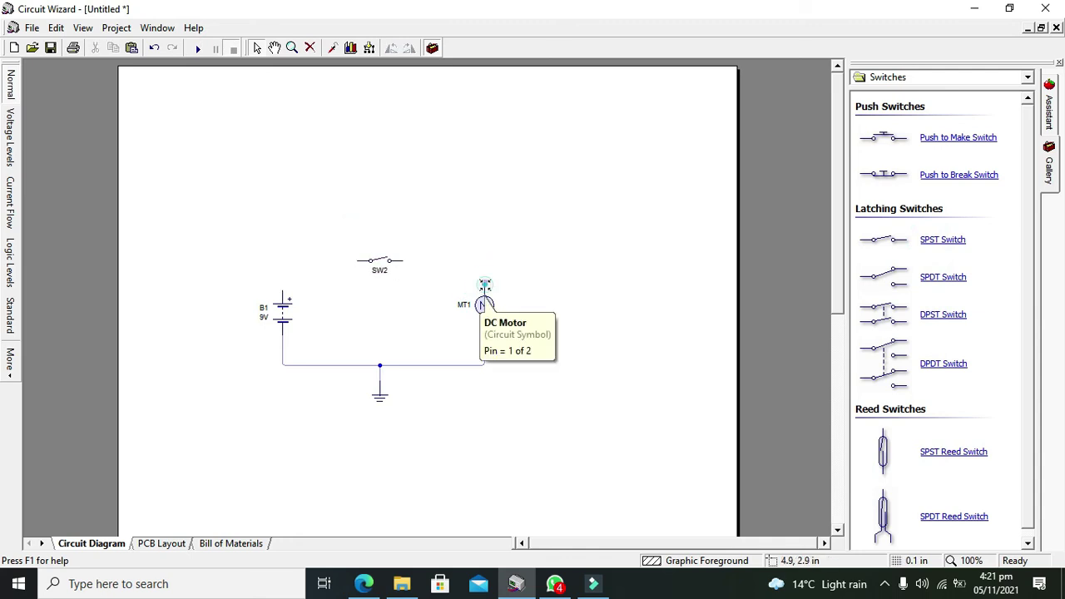
mouse_move(485, 284)
mouse_down()
mouse_move(417, 261)
mouse_move(359, 262)
mouse_move(283, 289)
mouse_up()
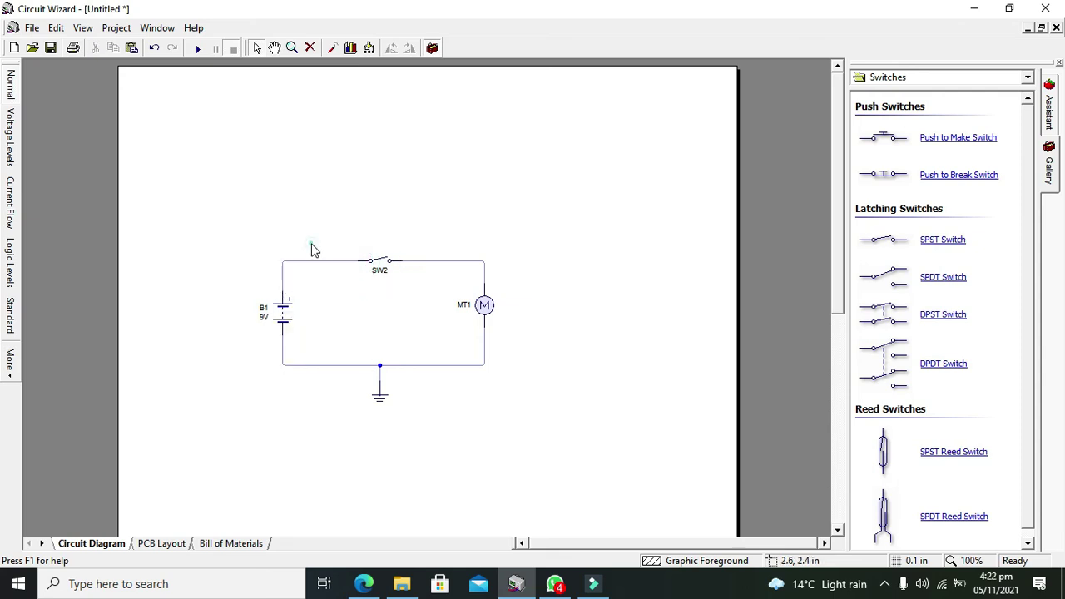
click(311, 242)
click(197, 48)
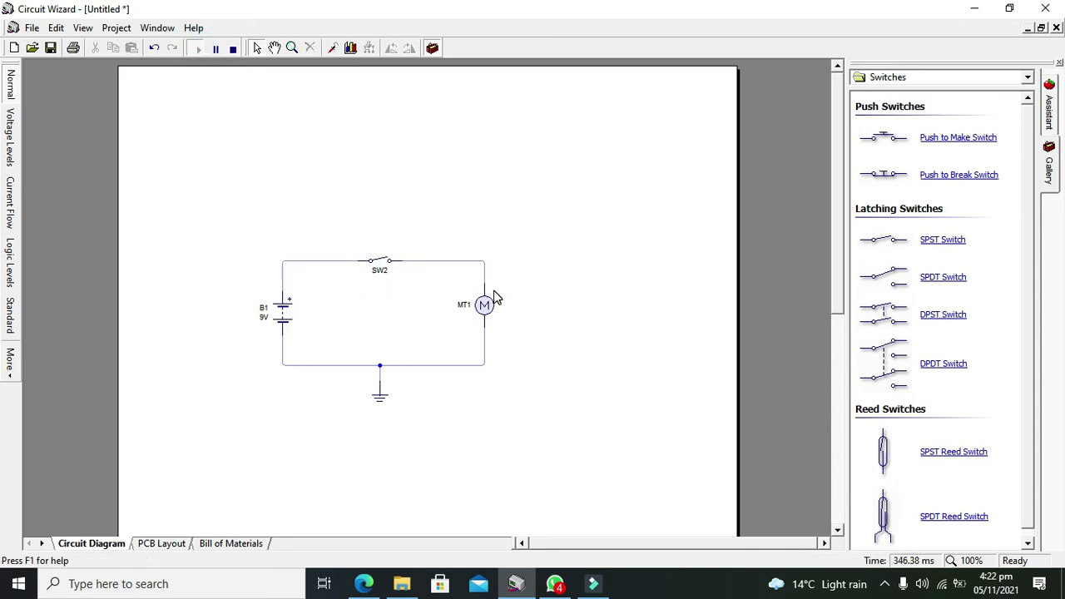
Toggle SW2 closed and open twice, starting and stopping motor MT1 each time
click(381, 265)
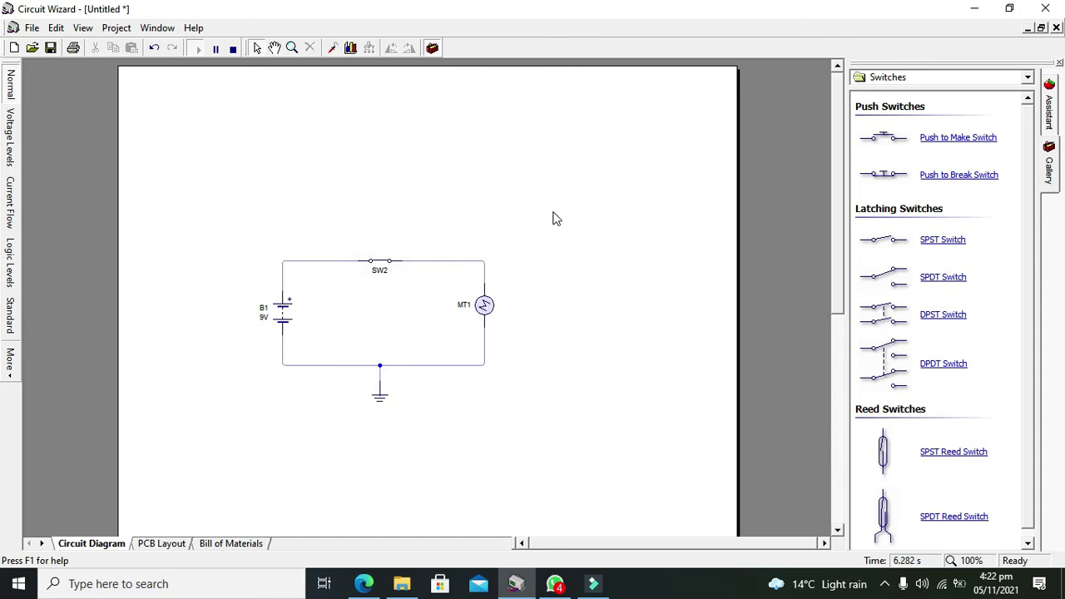
click(381, 267)
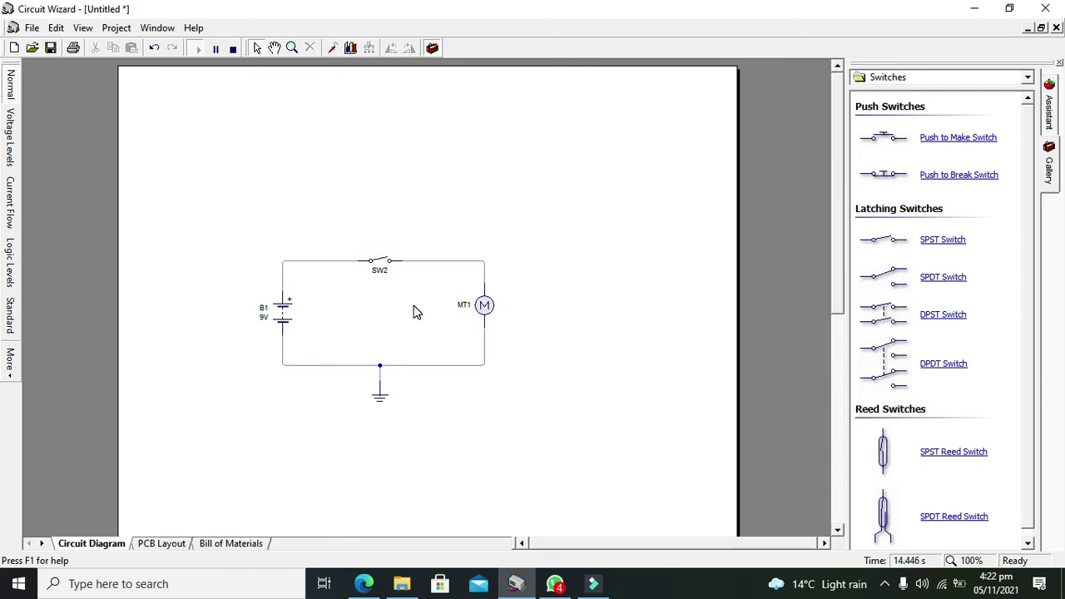
click(381, 264)
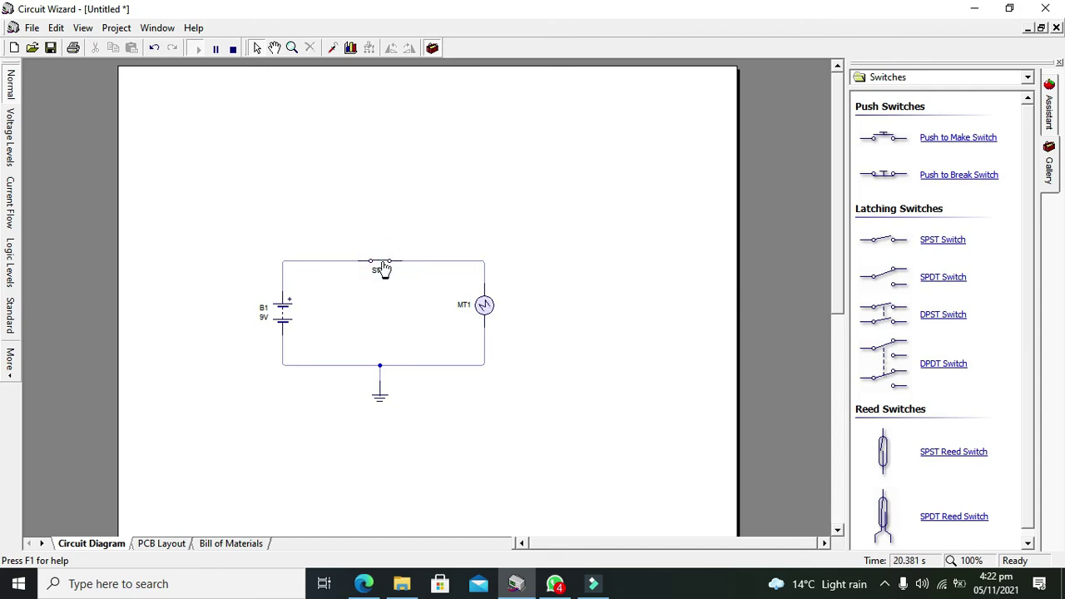
click(382, 265)
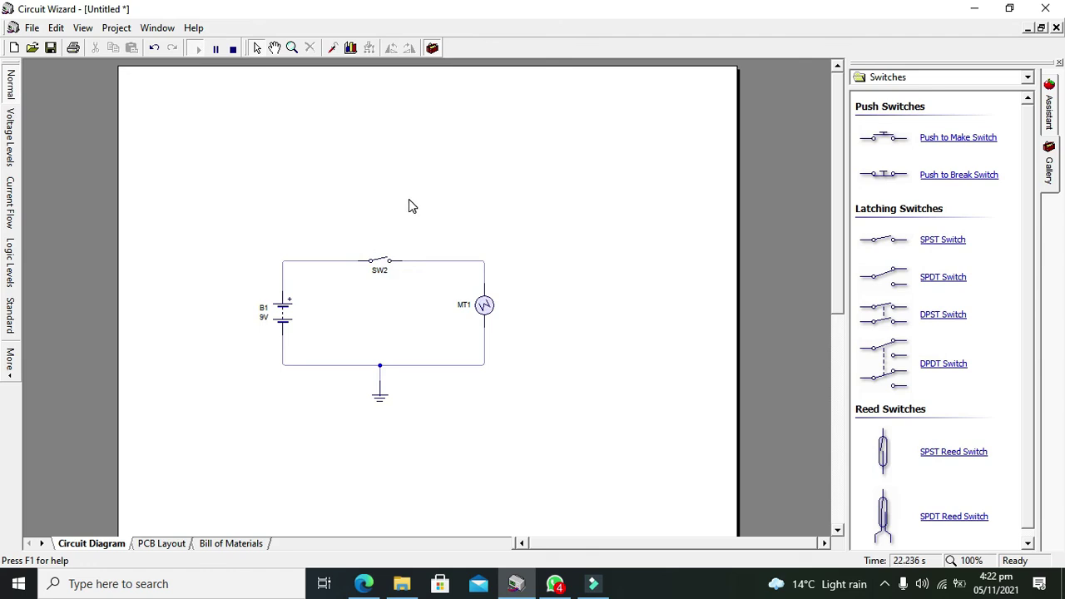